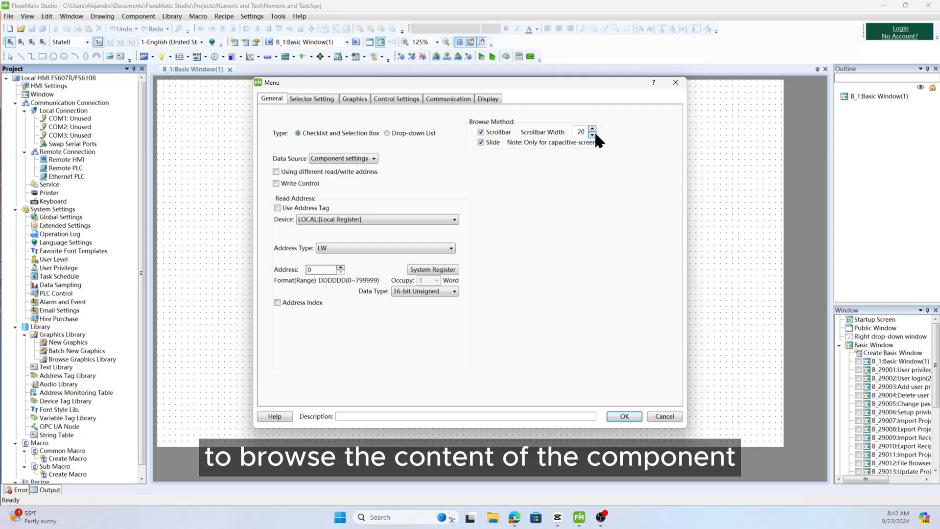
# - Keep Component settings as the menu's data source, then try Authorized User Names instead
pyautogui.click(368, 157)
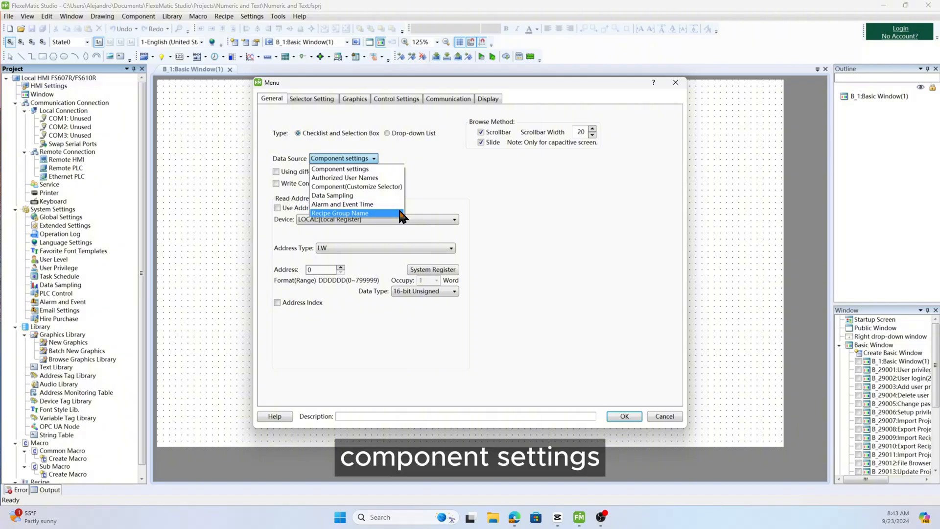
pyautogui.click(400, 169)
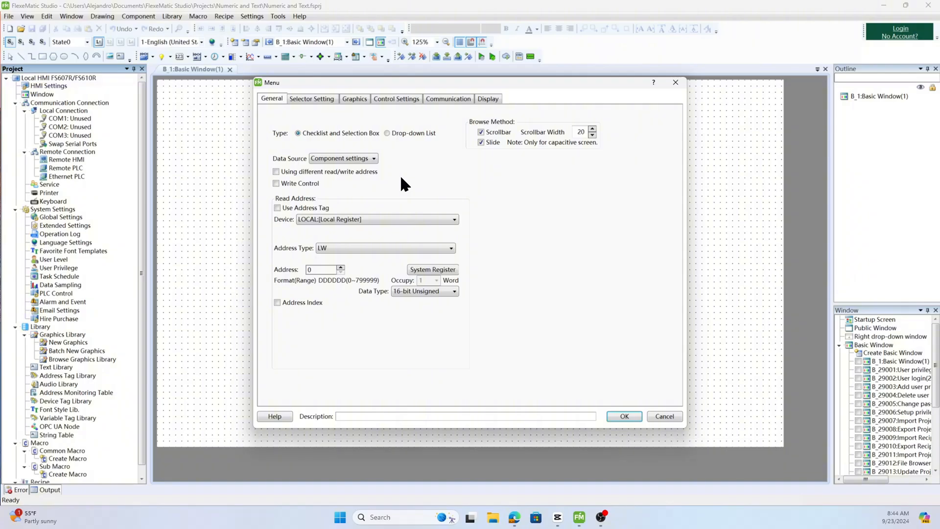
pyautogui.click(374, 159)
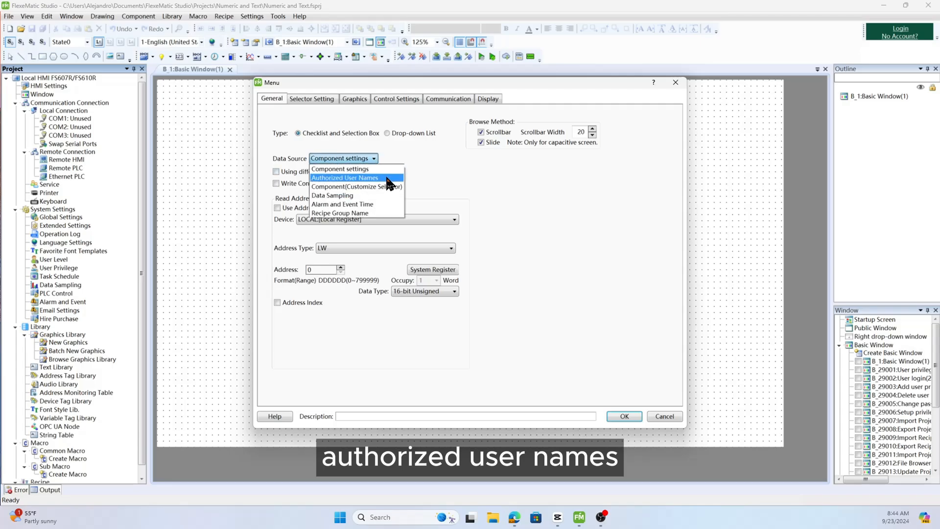
pyautogui.click(395, 177)
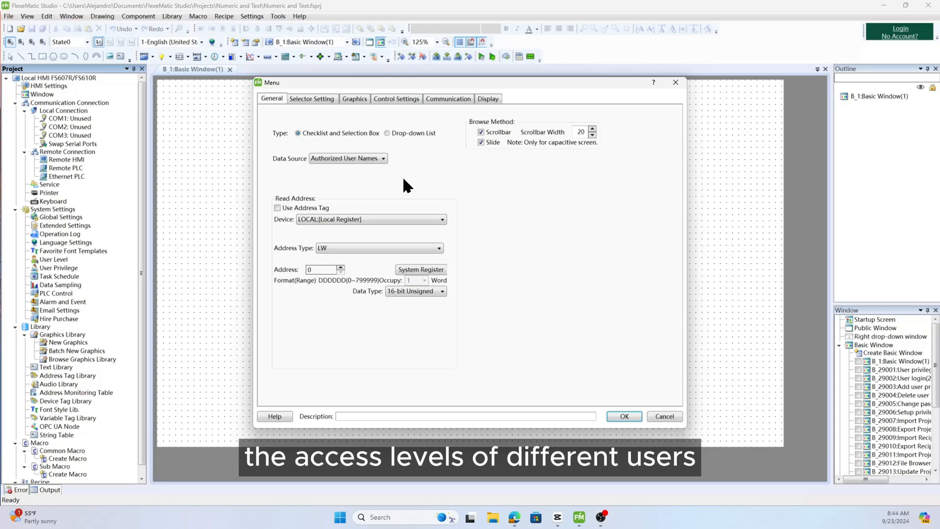
# - Try Data Sampling as the menu's data source and check its list of sampling entries
pyautogui.click(383, 159)
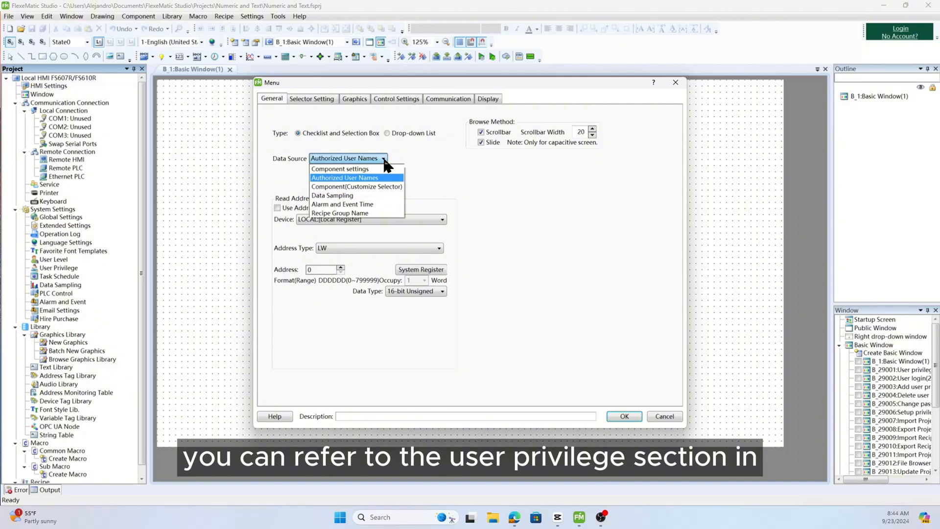
pyautogui.click(399, 195)
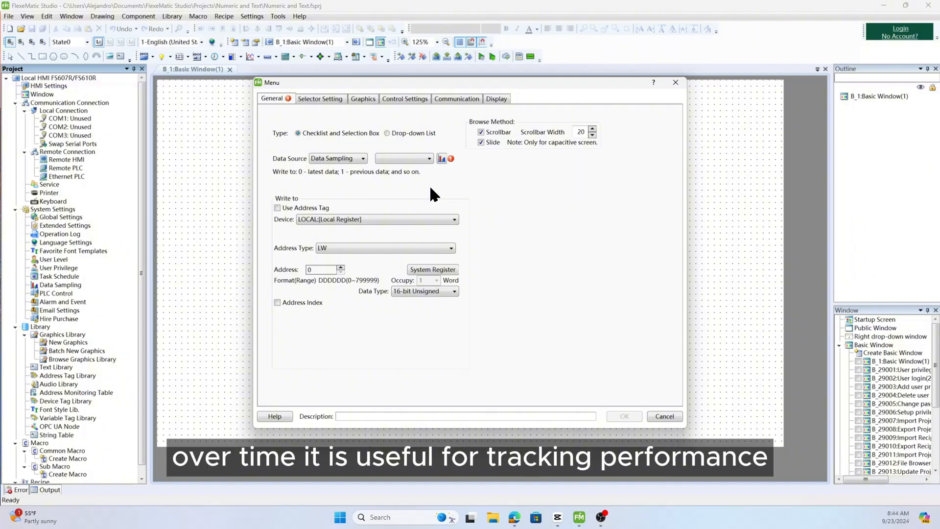
pyautogui.click(430, 159)
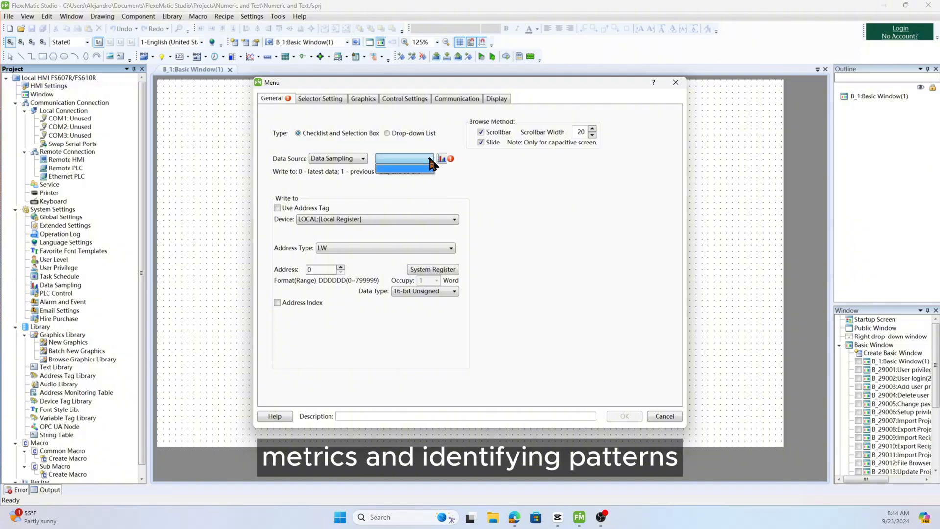
pyautogui.click(430, 159)
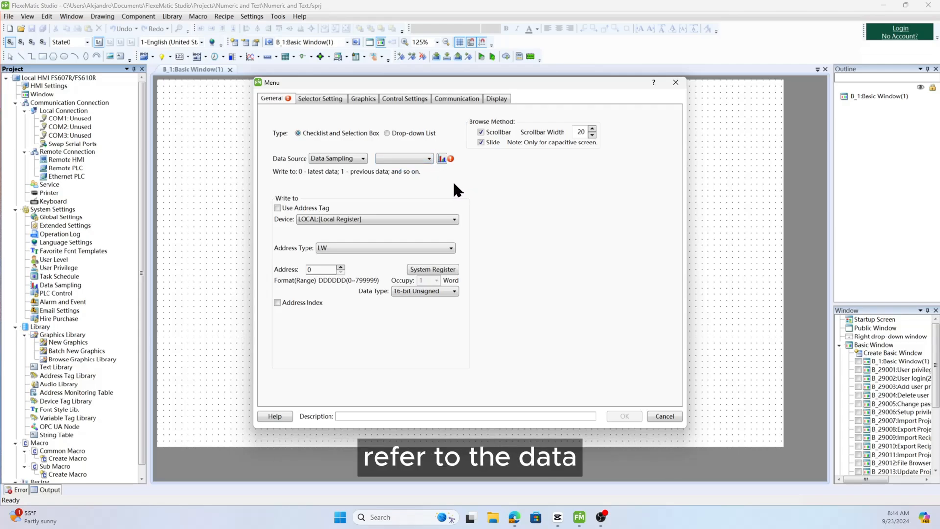
# - Try Component(Customize Selector) as the menu's data source and view its selector settings
pyautogui.click(361, 156)
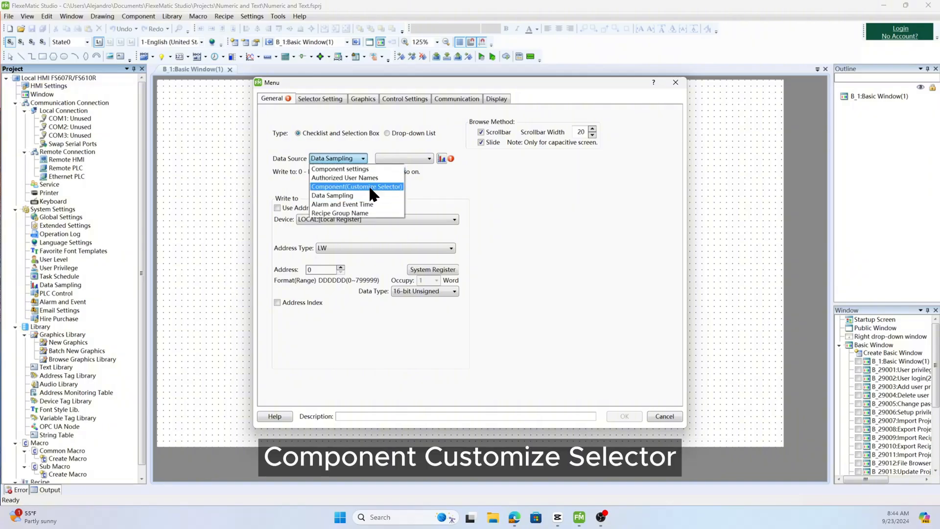
pyautogui.click(368, 185)
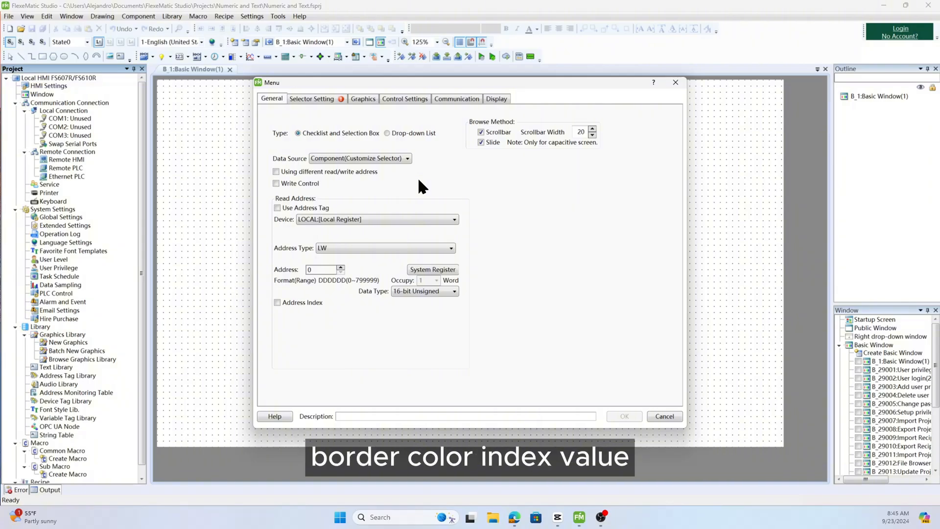
pyautogui.click(325, 100)
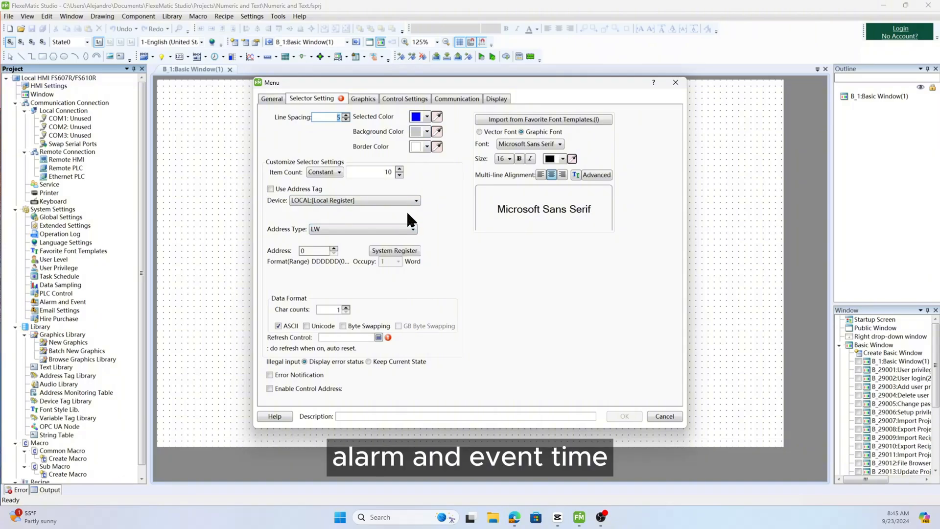
# - Try Alarm and Event Time as the menu's data source in the general settings
pyautogui.click(272, 97)
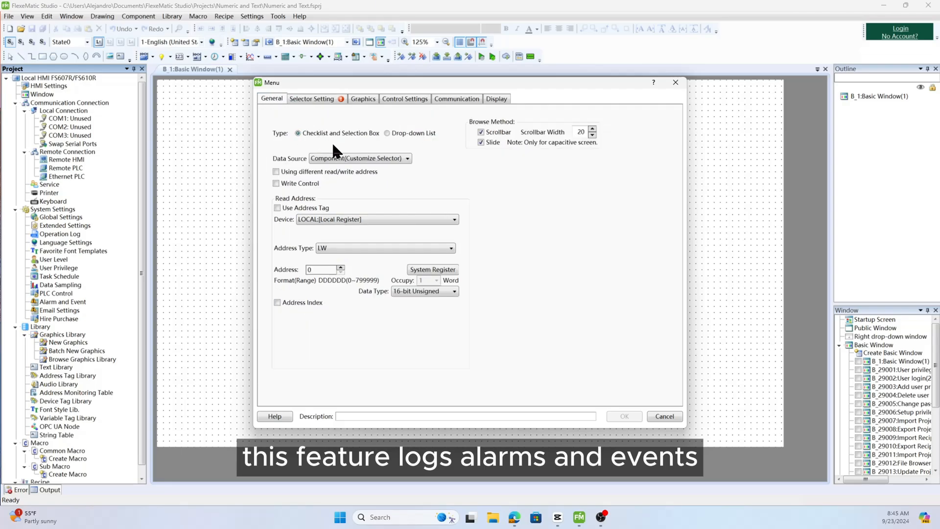
pyautogui.click(378, 163)
pyautogui.click(397, 204)
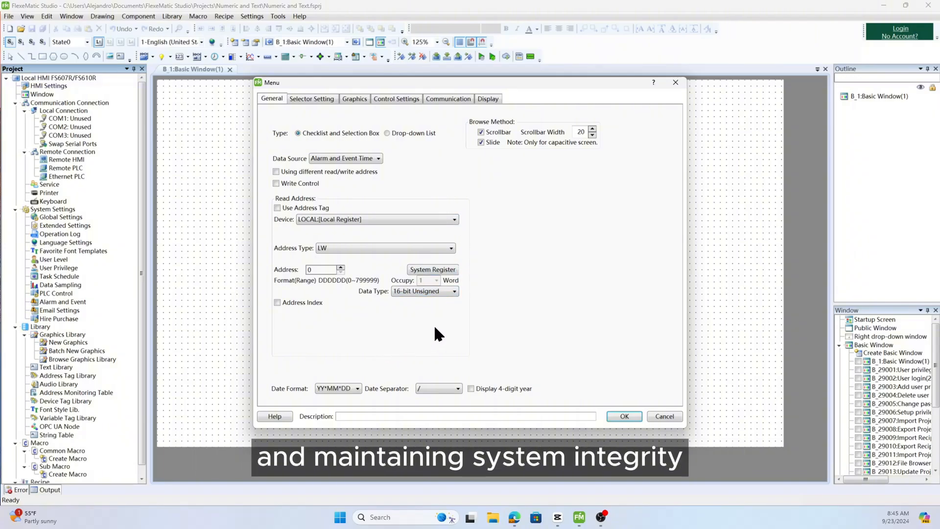
# - Try Recipe Group Name as the menu's data source and check its list of recipe sources
pyautogui.click(381, 159)
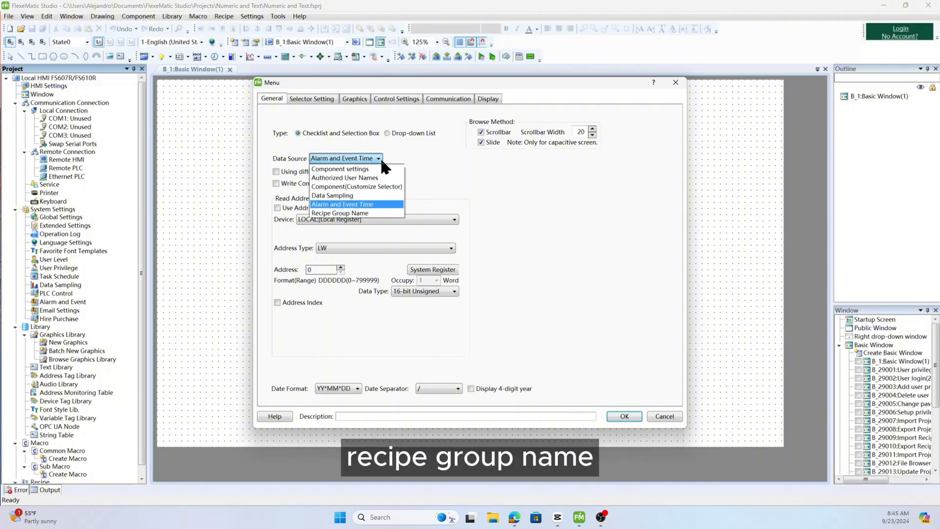
pyautogui.click(384, 212)
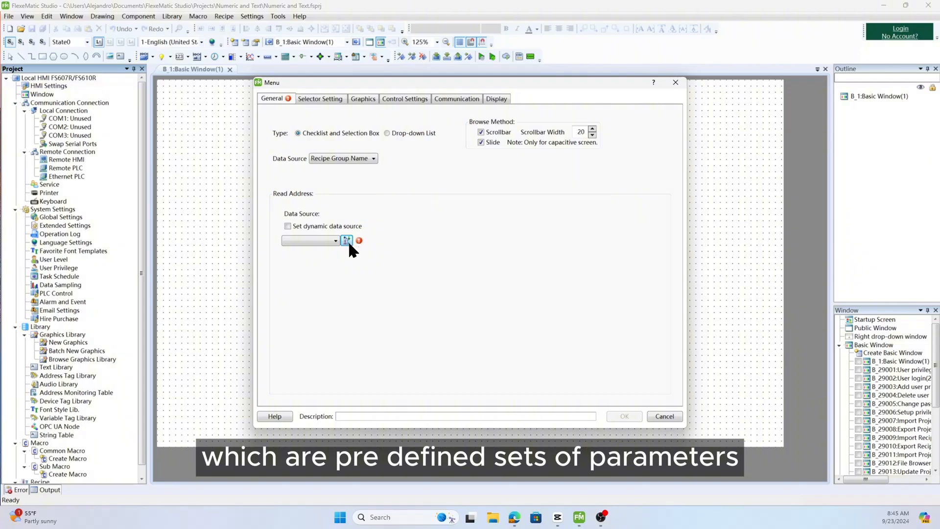
pyautogui.click(335, 240)
pyautogui.click(336, 241)
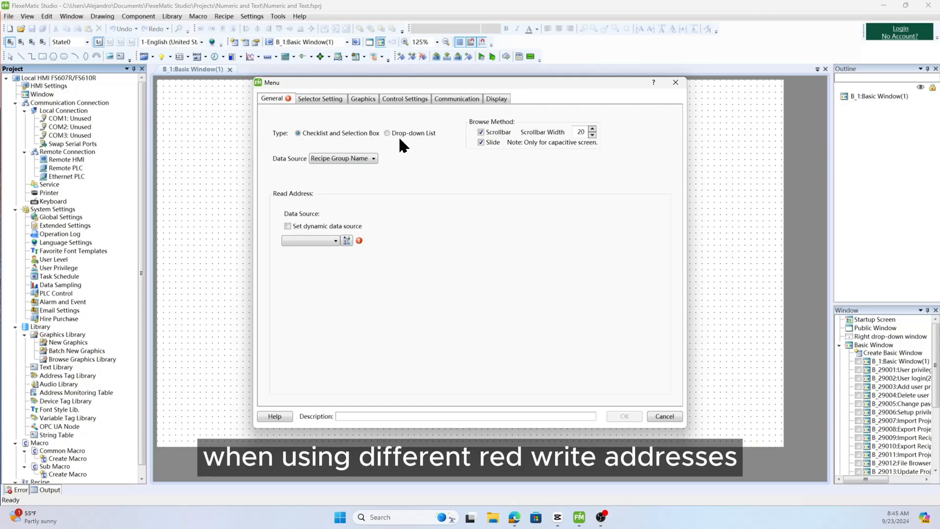
# - Set the menu's data source back to Component settings and look over the available read address types
pyautogui.click(373, 158)
pyautogui.click(373, 174)
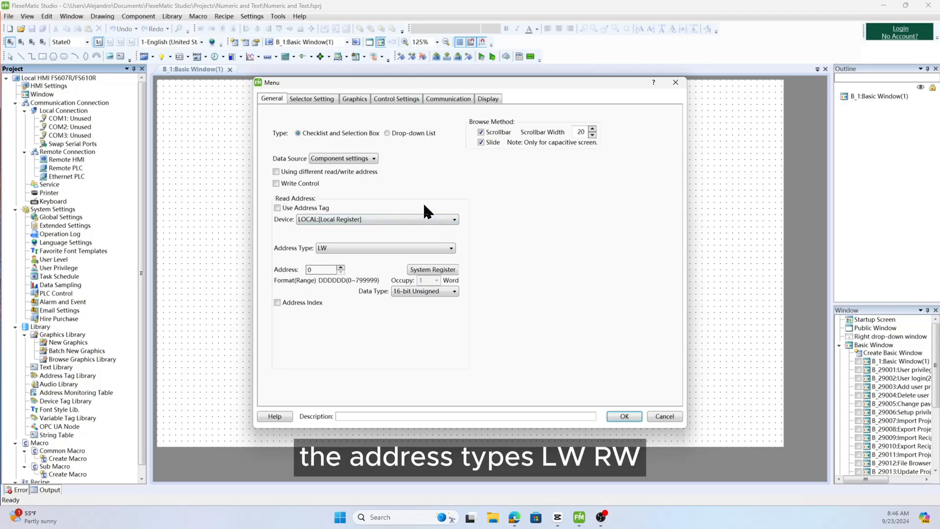
pyautogui.click(450, 249)
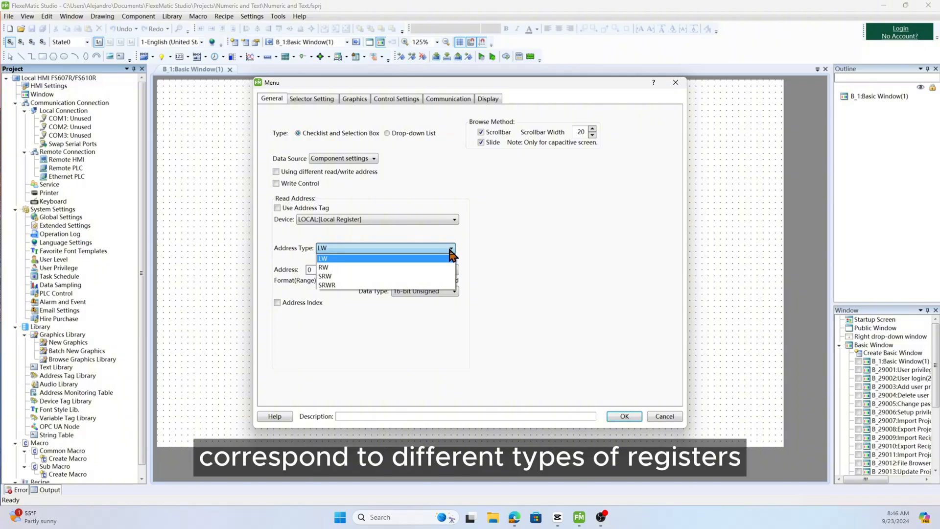
pyautogui.click(450, 251)
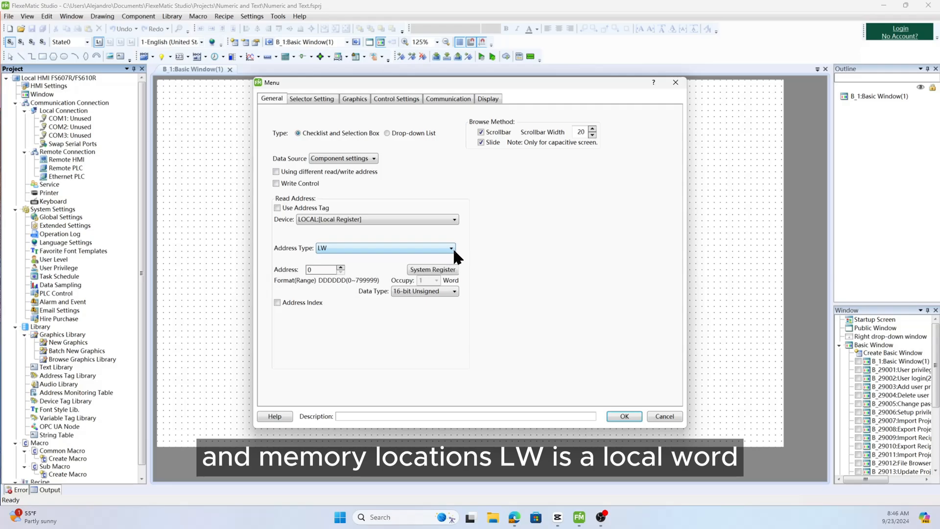
# - Switch the read address type through RW and SRW to SRWR, and look over the available data types
pyautogui.click(454, 248)
pyautogui.click(452, 265)
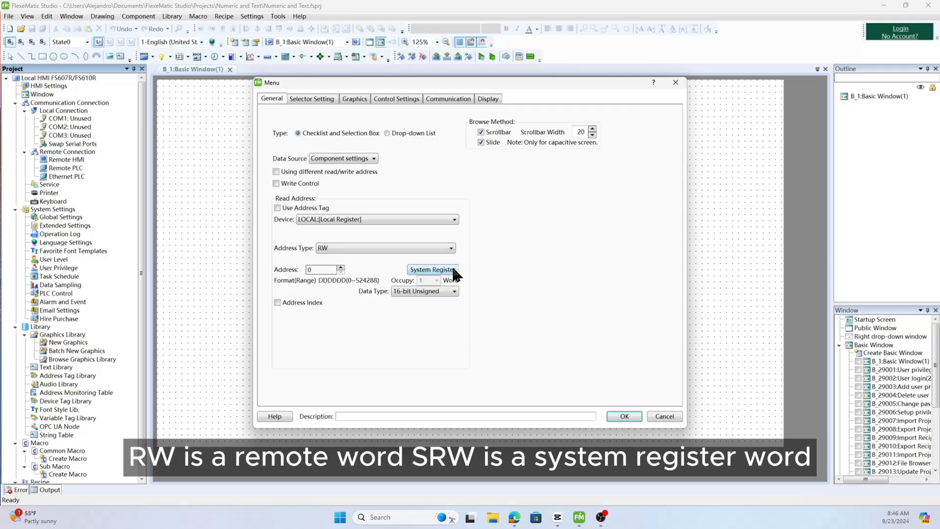
pyautogui.click(449, 248)
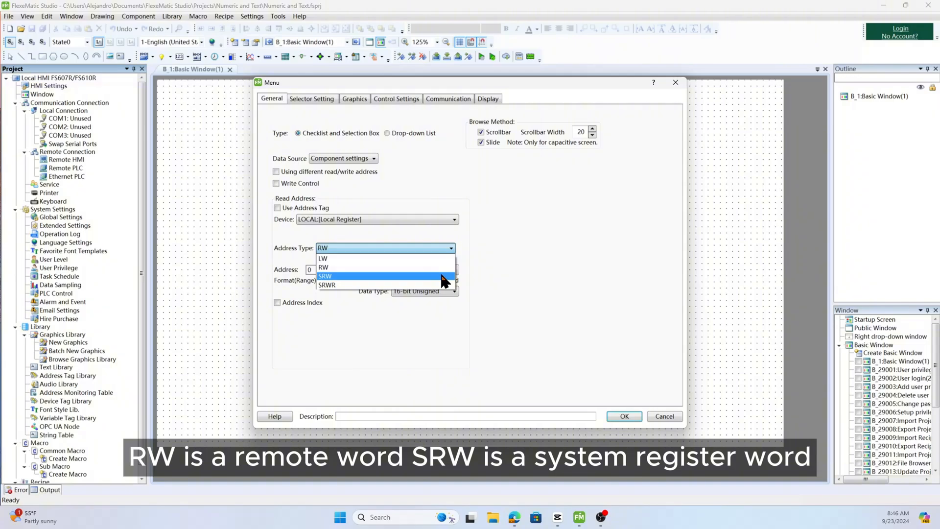
pyautogui.click(444, 276)
pyautogui.click(442, 248)
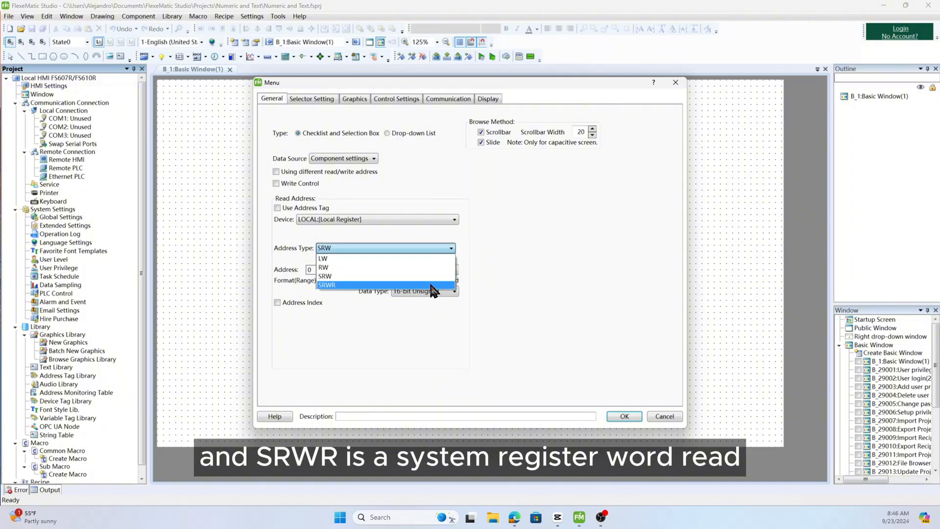
pyautogui.click(432, 285)
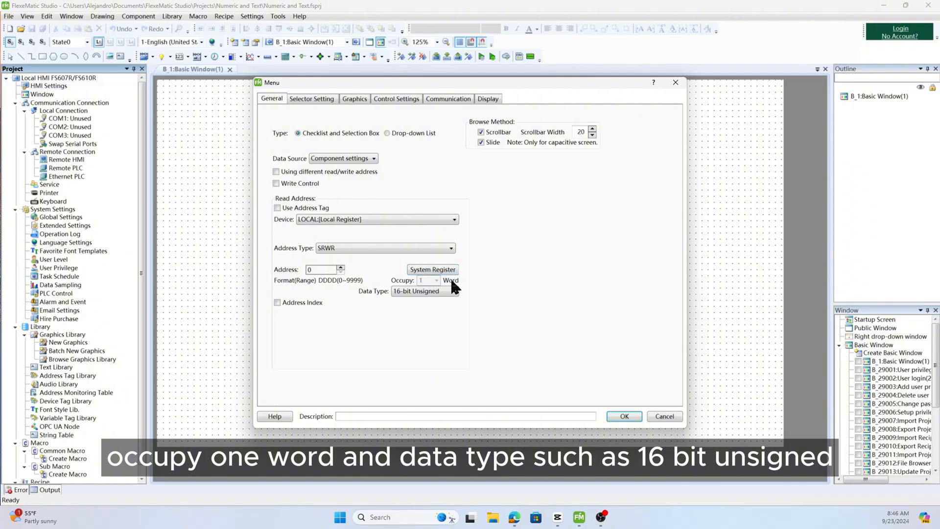
pyautogui.click(454, 291)
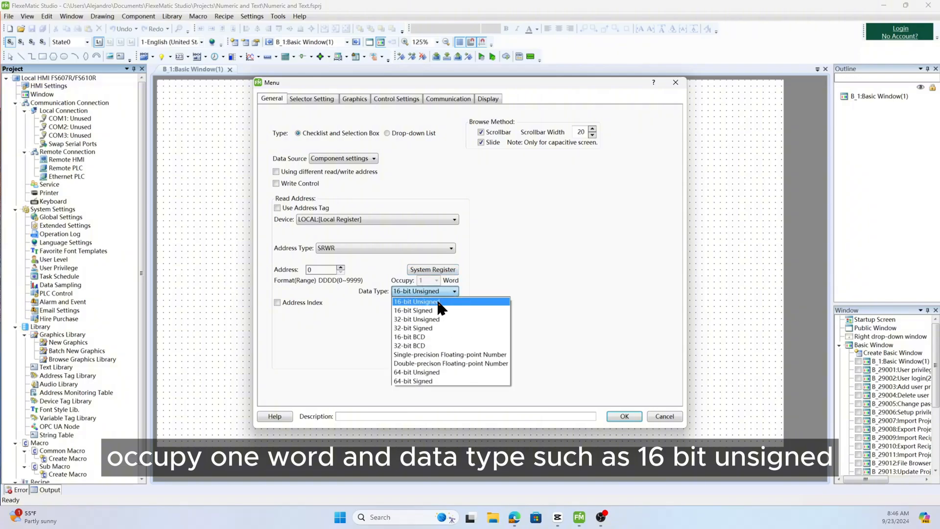
pyautogui.click(516, 321)
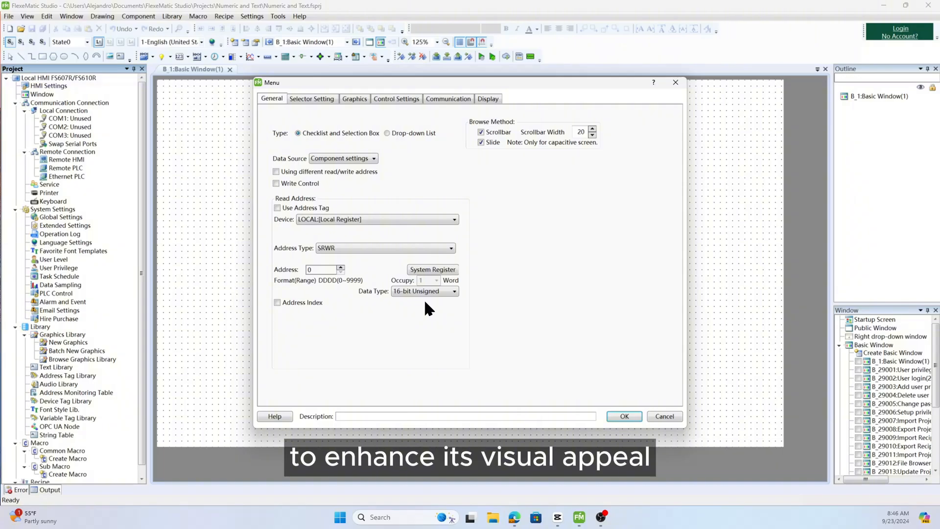
# - Enable the use of graphics for the menu component
pyautogui.click(355, 99)
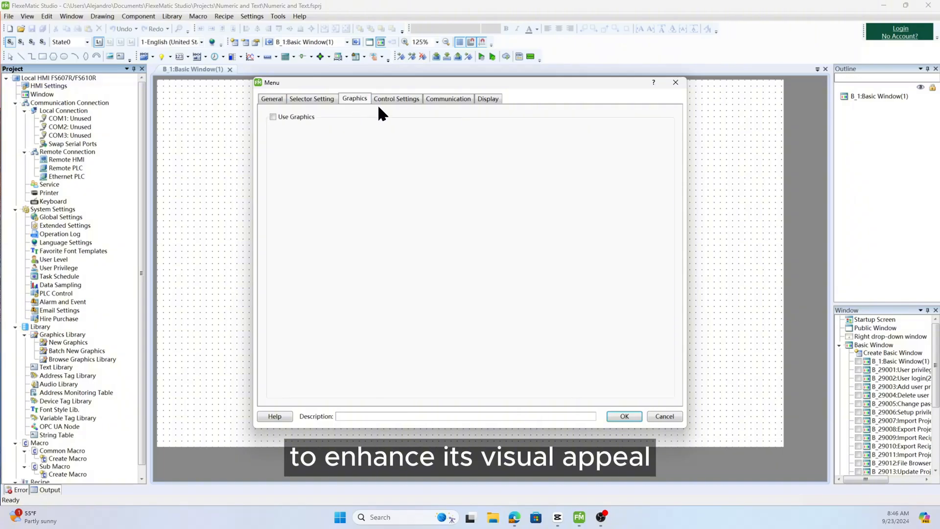
pyautogui.click(303, 116)
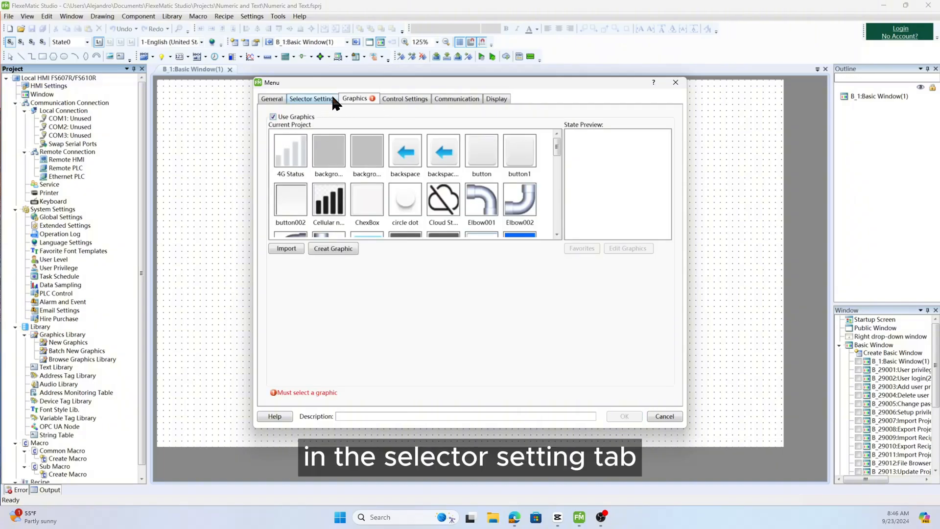
# - Review the menu's selector settings, including the selected color choices and the illegal input options
pyautogui.click(309, 99)
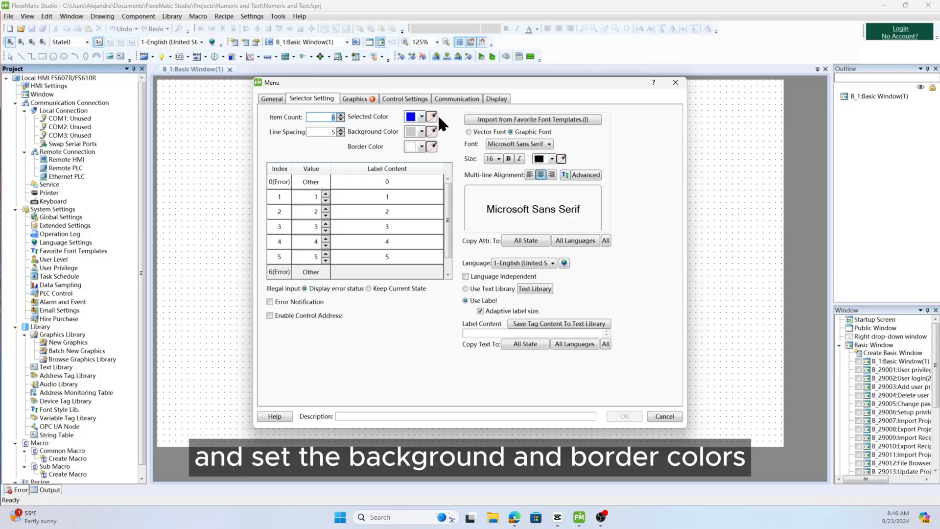
pyautogui.click(422, 117)
pyautogui.click(456, 118)
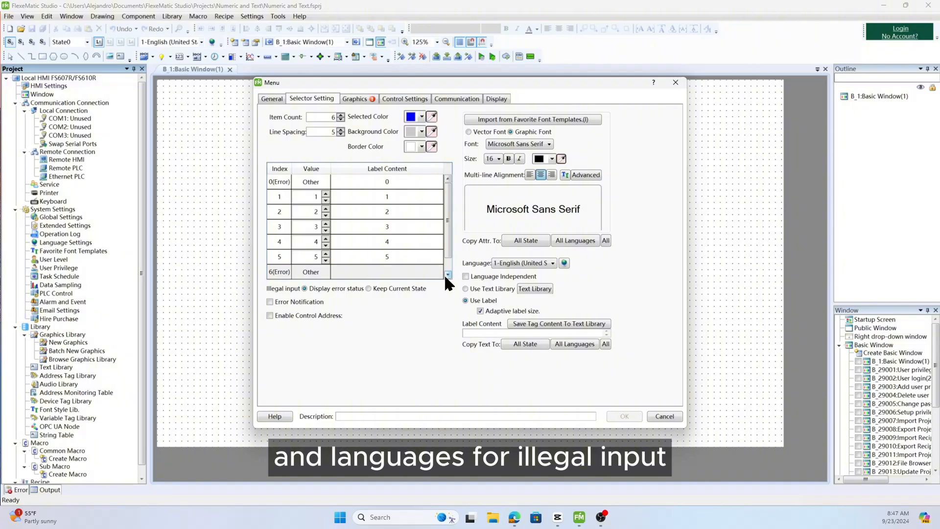
pyautogui.click(423, 290)
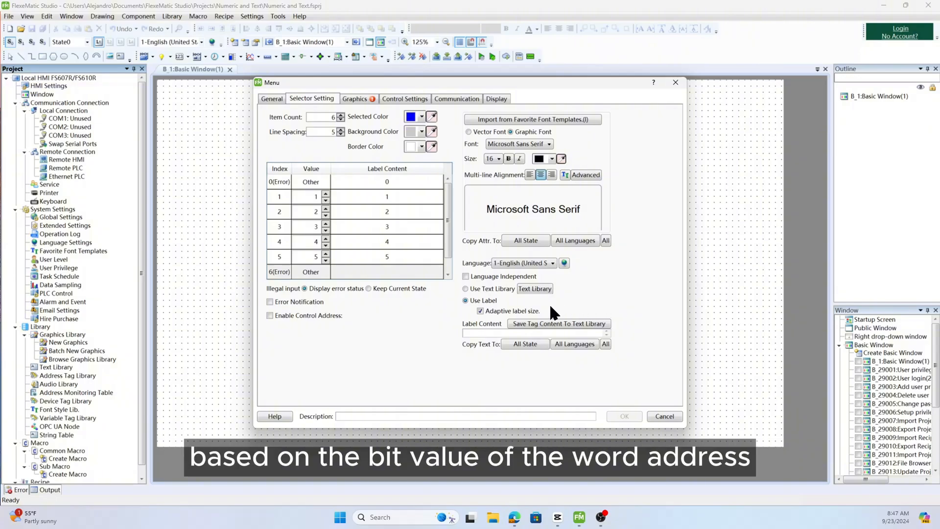
# - Enable the control address for the selector and view its address input dialog without assigning an address
pyautogui.click(329, 316)
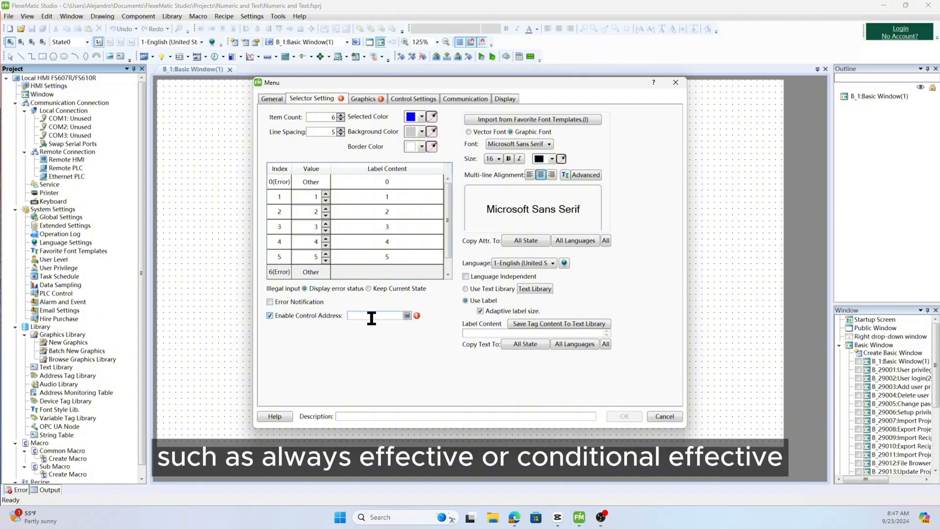
pyautogui.click(407, 316)
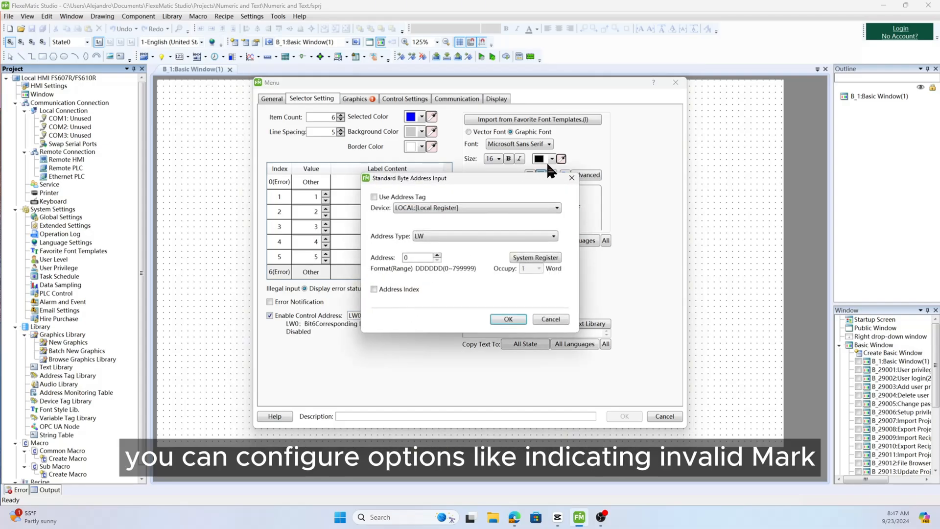
pyautogui.click(571, 179)
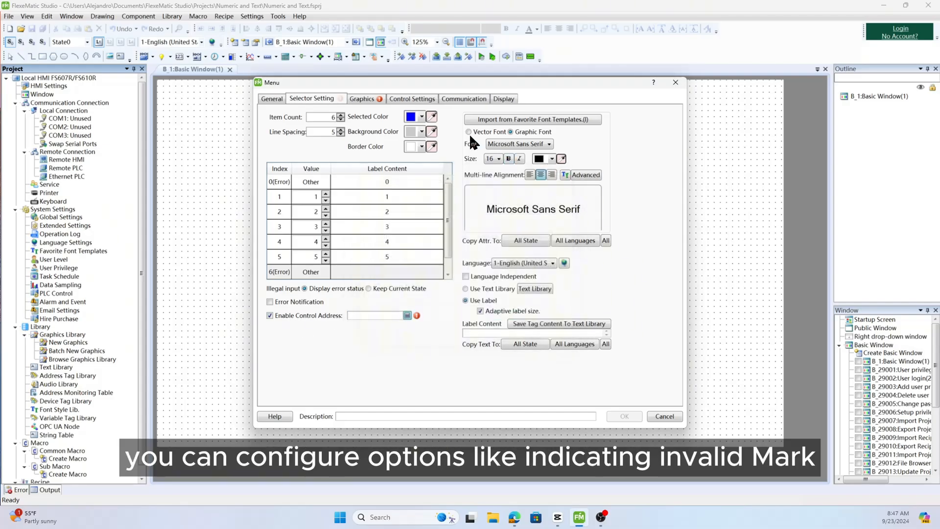
# - Set the menu component's activation to Conditional in the control settings
pyautogui.click(414, 98)
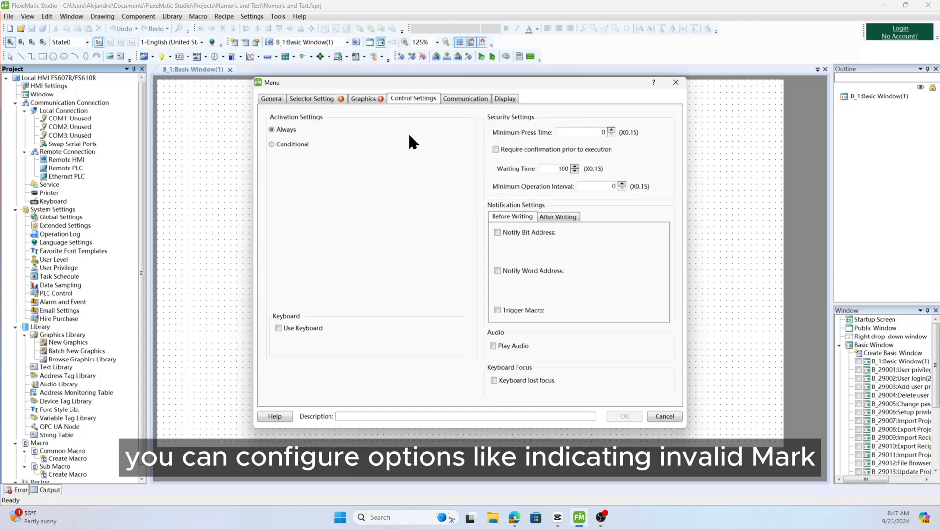
pyautogui.click(305, 145)
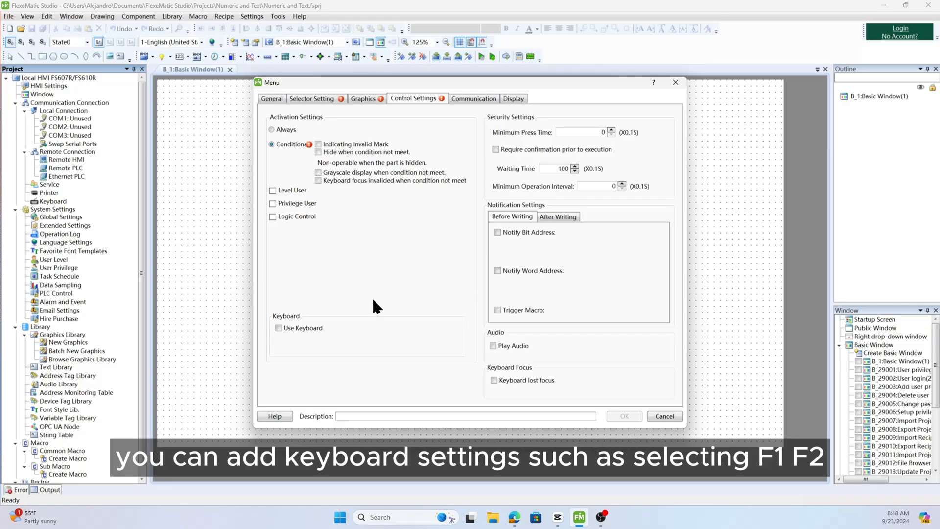
# - Enable keyboard use for the menu and browse the available key assignments, leaving the key at None
pyautogui.click(314, 329)
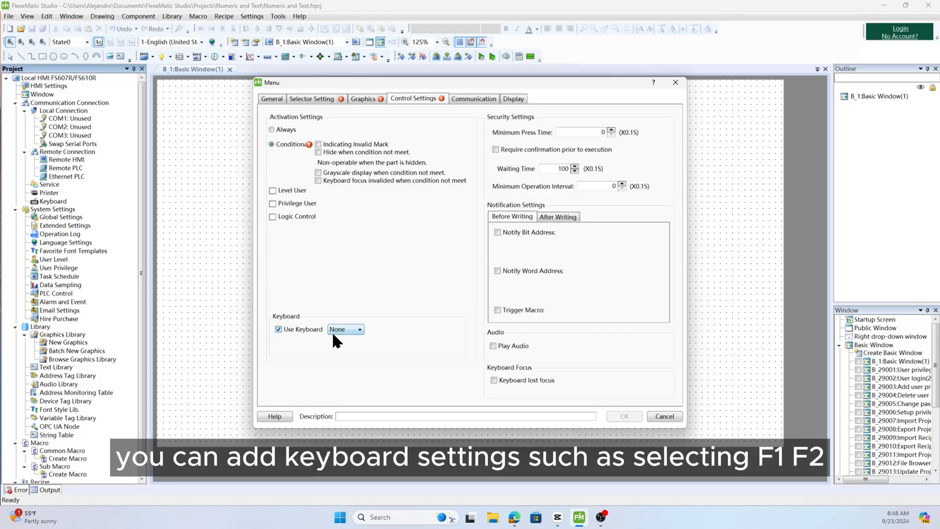
pyautogui.click(359, 330)
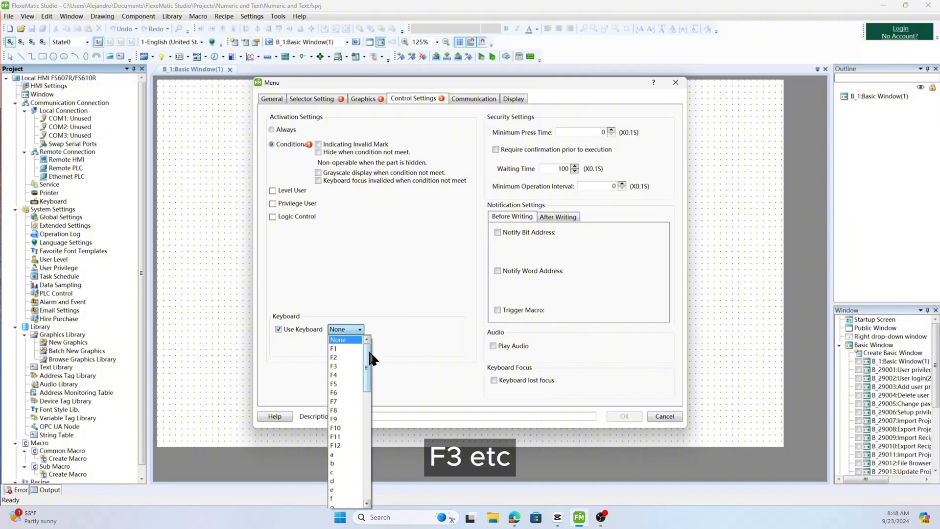
pyautogui.scroll(-6, 370, 353)
pyautogui.scroll(-3, 370, 361)
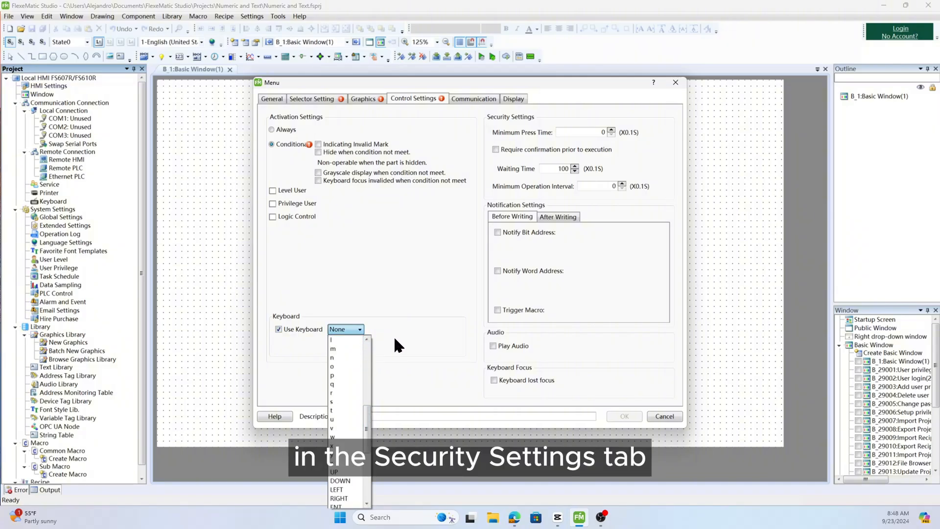
pyautogui.click(406, 333)
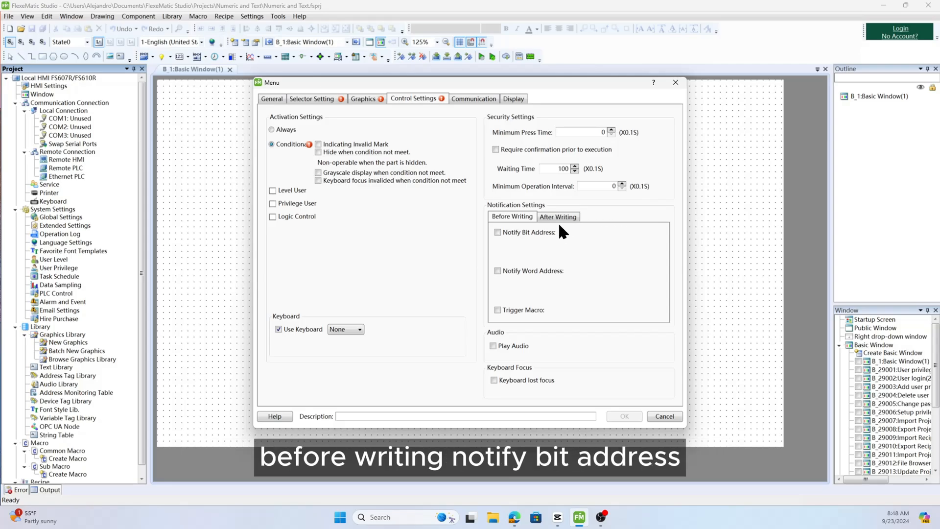
# - Enable the notify bit address, notify word address and trigger macro options for the before-writing notifications
pyautogui.click(549, 233)
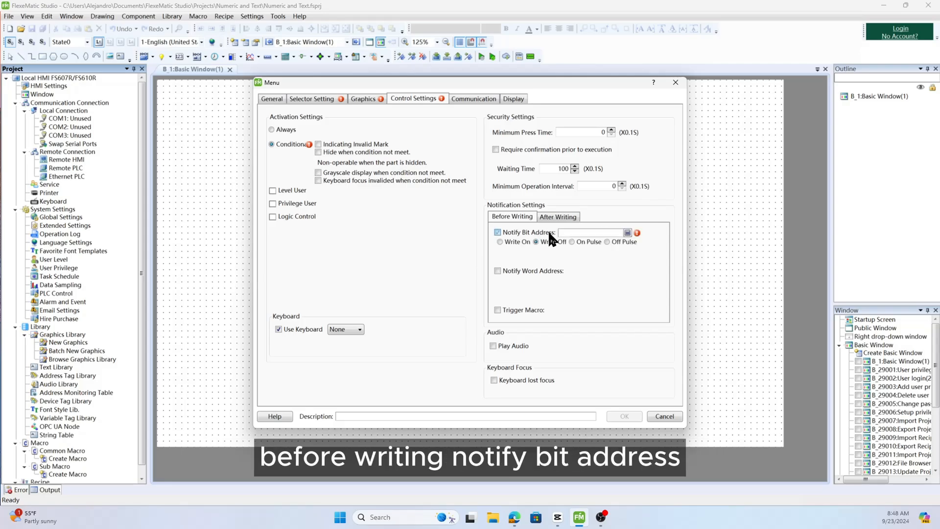
pyautogui.click(548, 271)
pyautogui.click(528, 310)
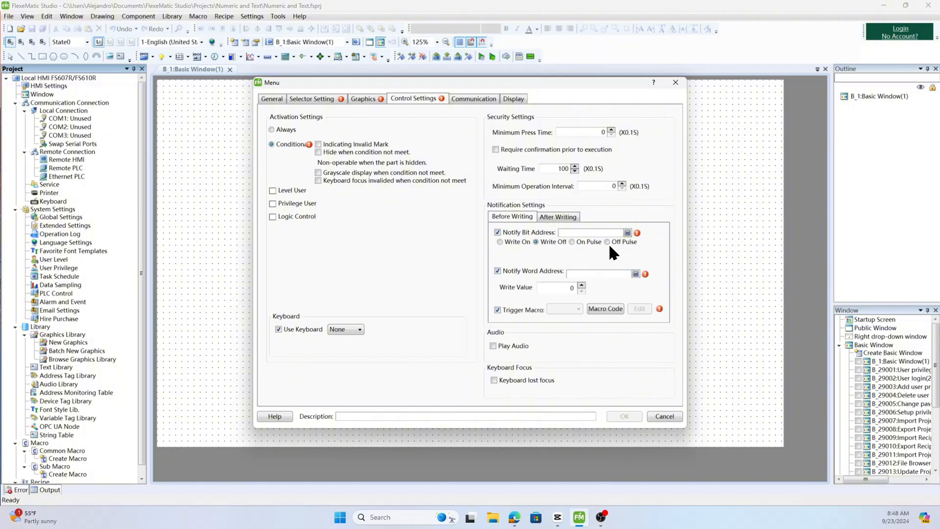
# - Review the after-writing notification settings and try out the Play Audio and Keyboard lost focus options
pyautogui.click(563, 220)
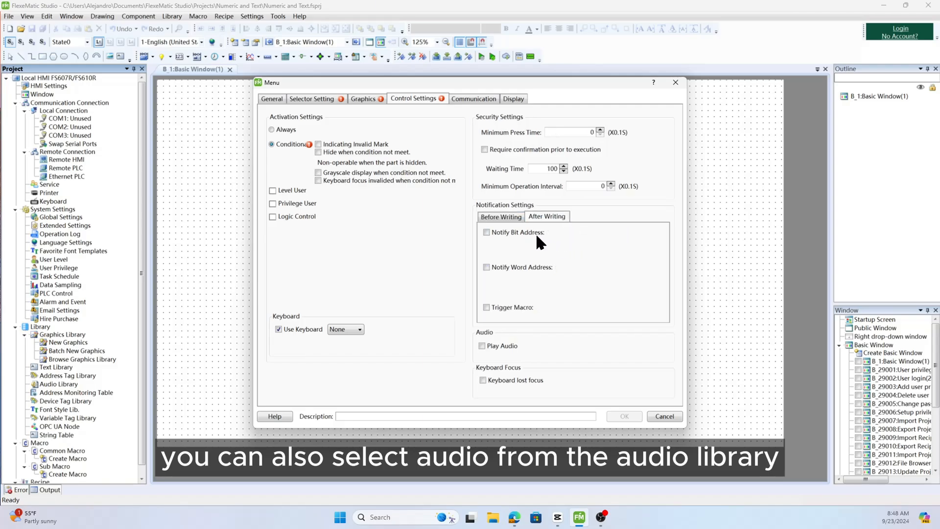
pyautogui.click(507, 218)
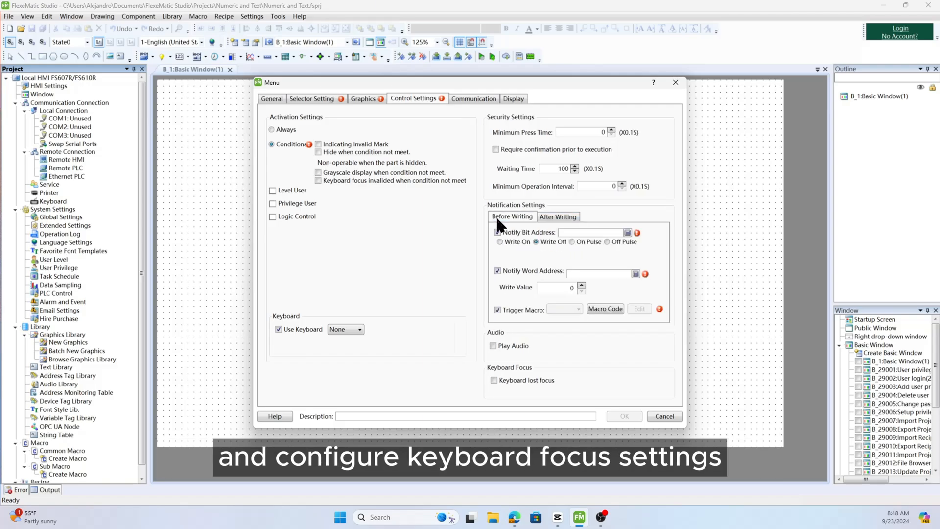
pyautogui.click(519, 345)
pyautogui.click(520, 345)
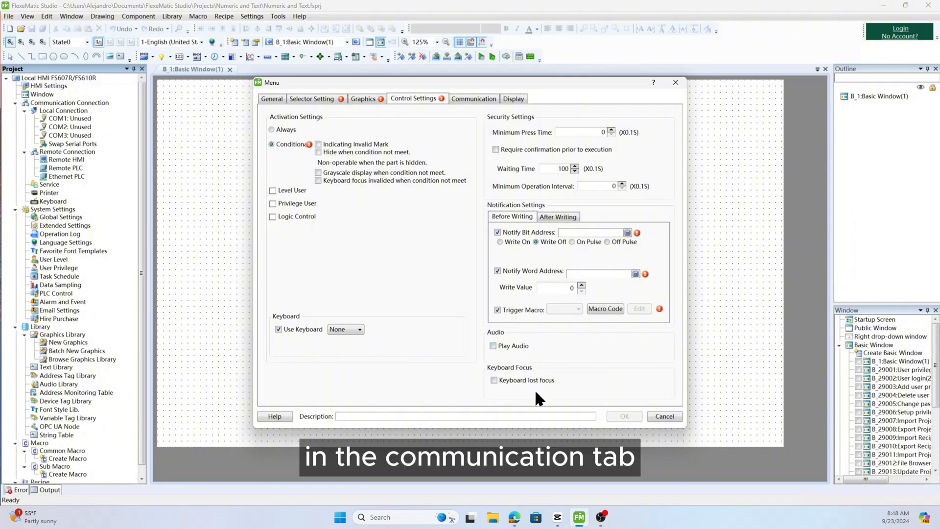
pyautogui.click(535, 381)
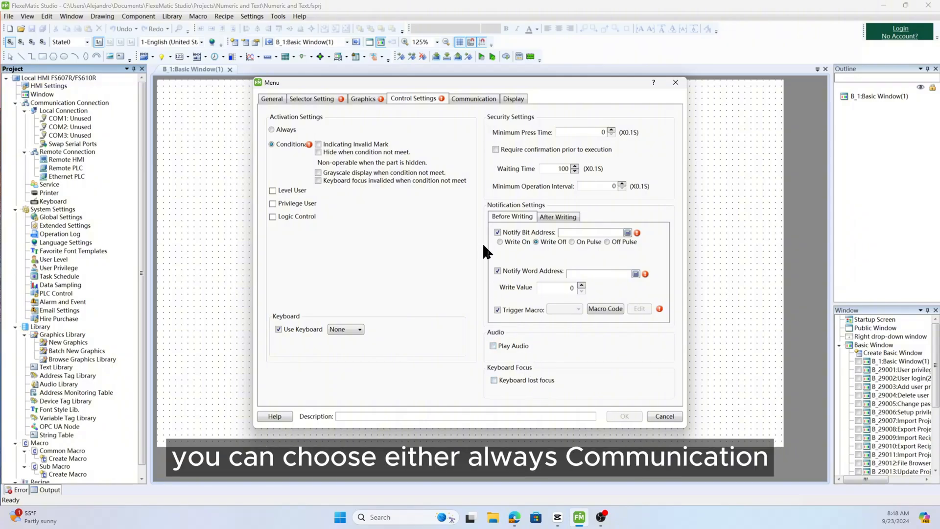
# - Set the menu to Conditional Communication, view its display settings, and close the component's dialog without saving
pyautogui.click(489, 98)
pyautogui.click(334, 132)
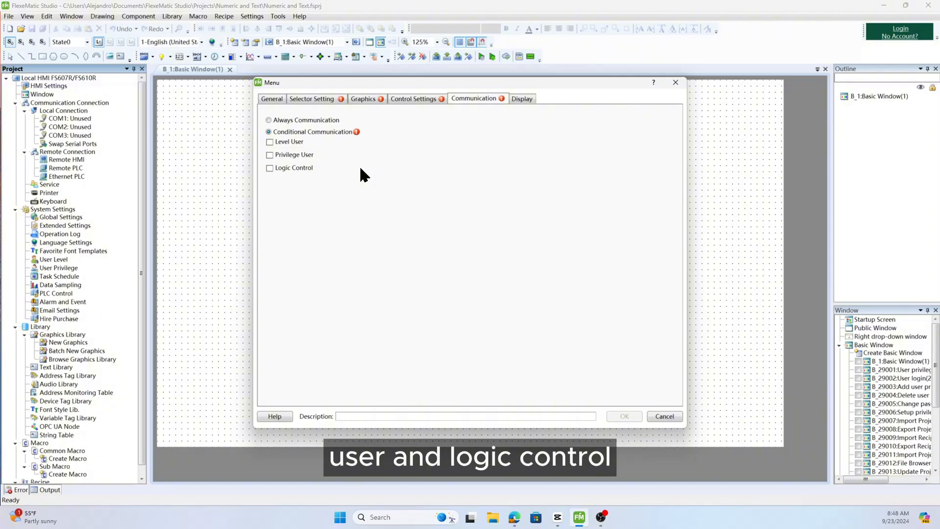
pyautogui.click(514, 99)
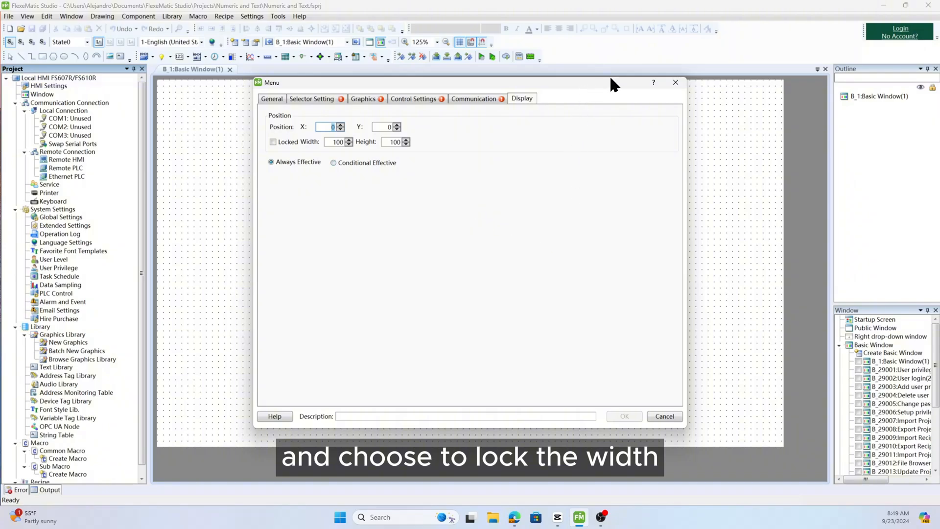
pyautogui.click(676, 82)
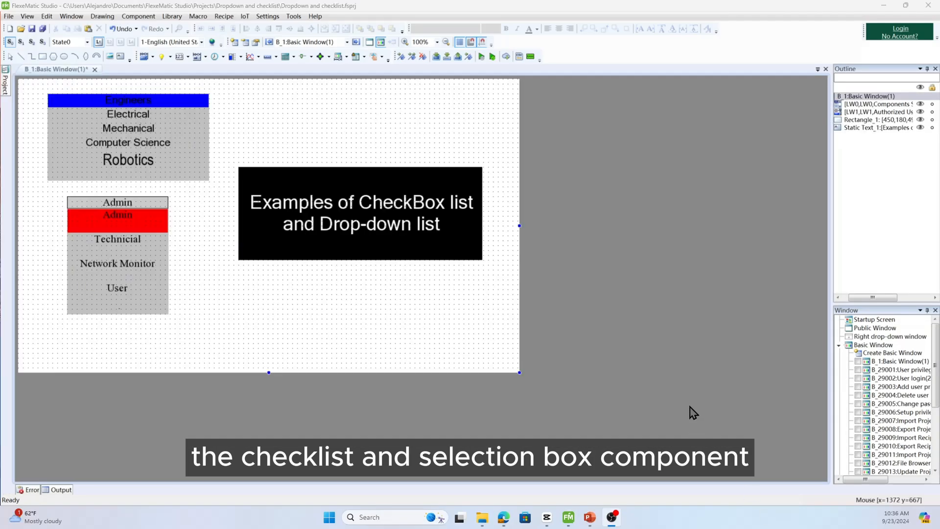
# - Run the project in the emulator with all records cleaned up, and test the drop-down list by selecting Technicial, Network Monitor and User
pyautogui.click(480, 56)
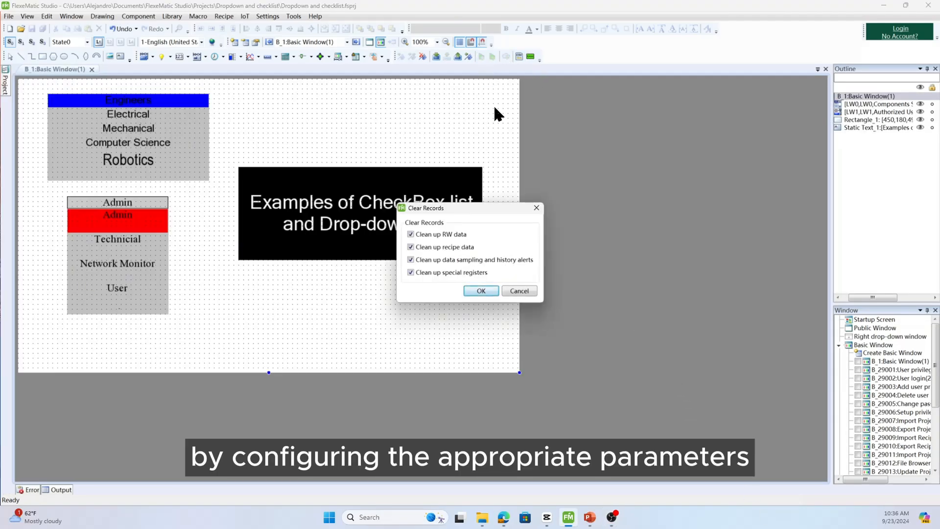
pyautogui.click(481, 291)
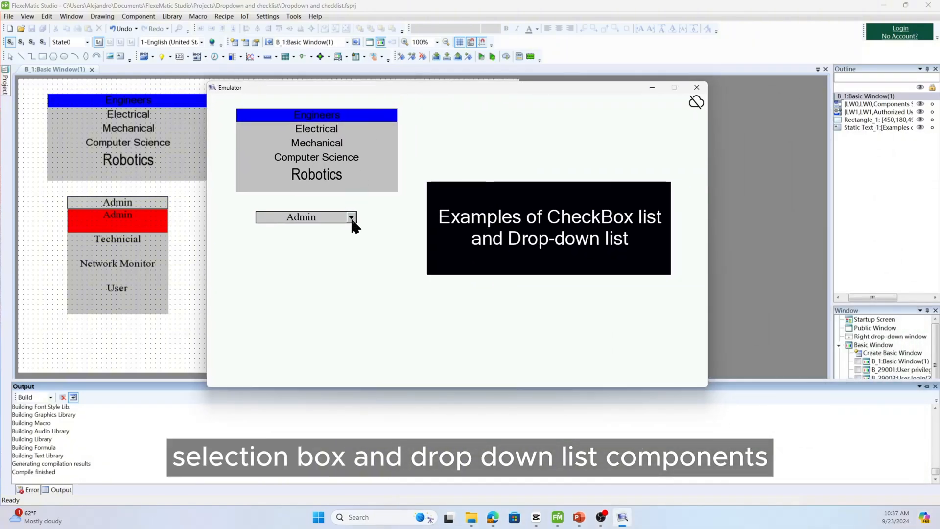
pyautogui.click(351, 218)
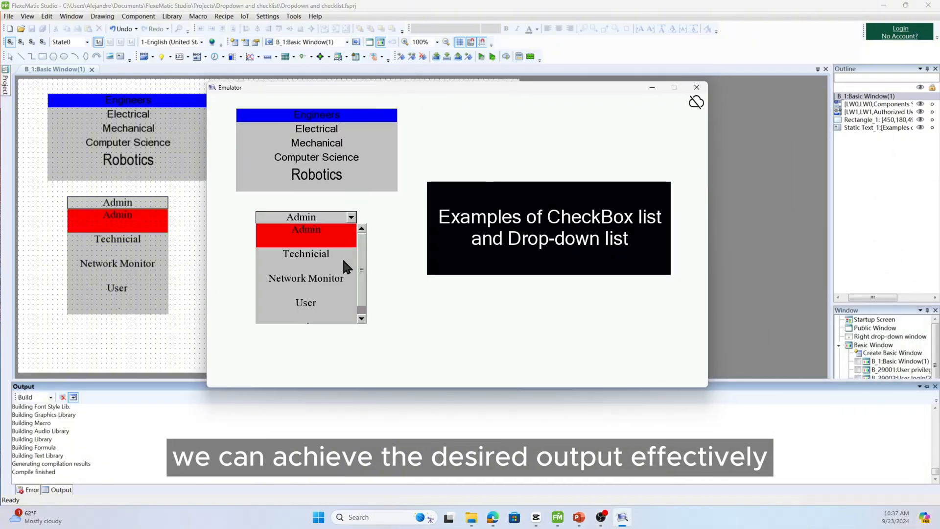
pyautogui.click(342, 259)
pyautogui.click(351, 217)
pyautogui.click(309, 277)
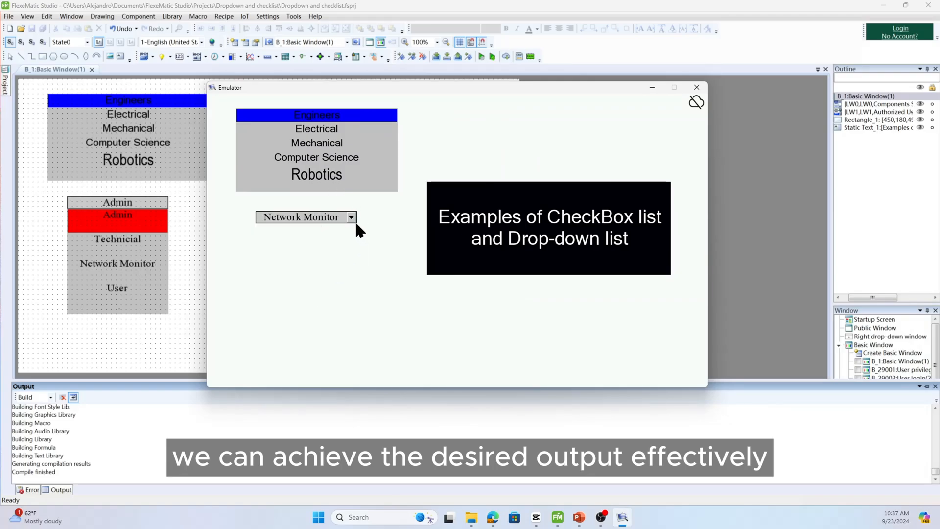
pyautogui.click(351, 217)
pyautogui.click(310, 300)
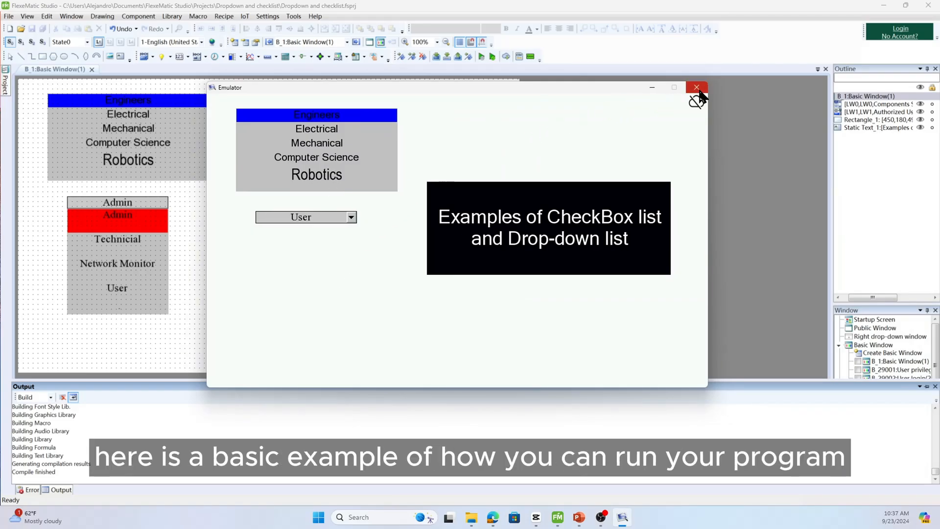